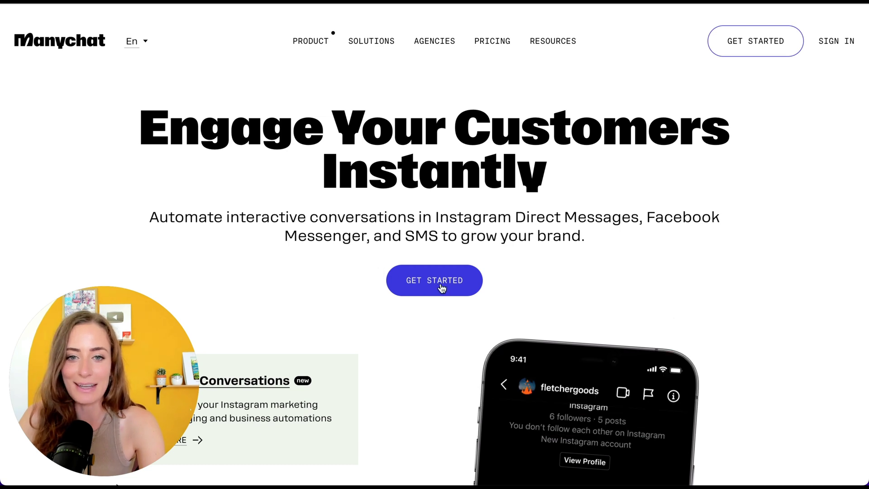
Sign up for Manychat with Instagram as the channel and browse down the Home templates.
left_click(421, 280)
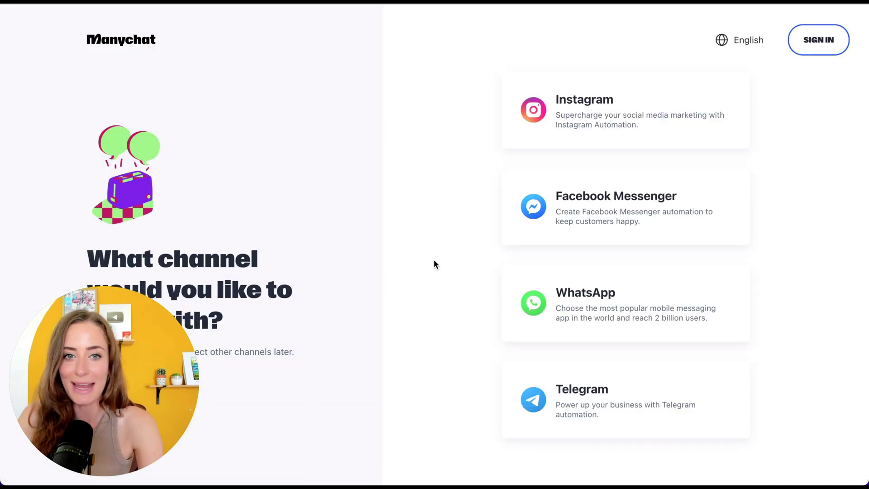
left_click(627, 134)
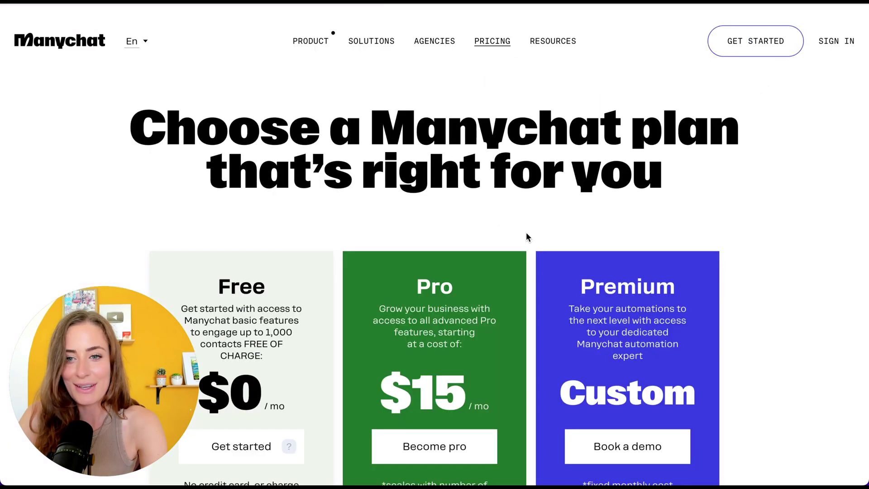
scroll(526, 235, "down", 3)
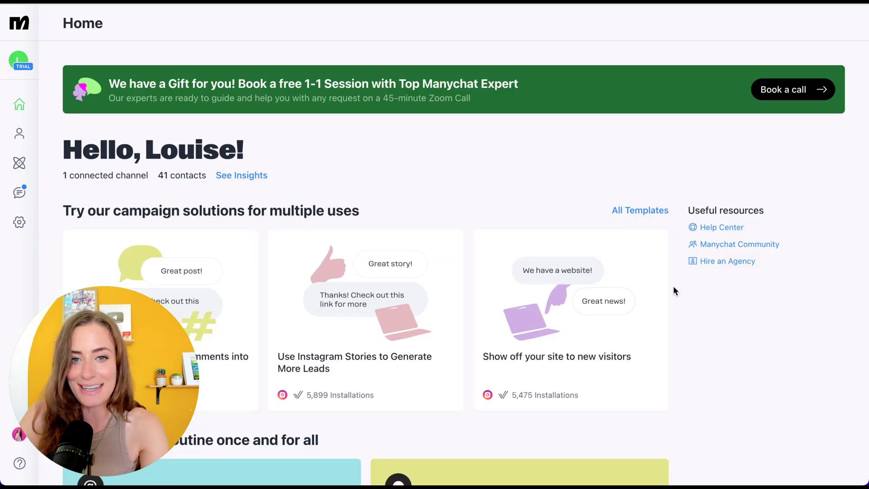
scroll(673, 290, "down", 3)
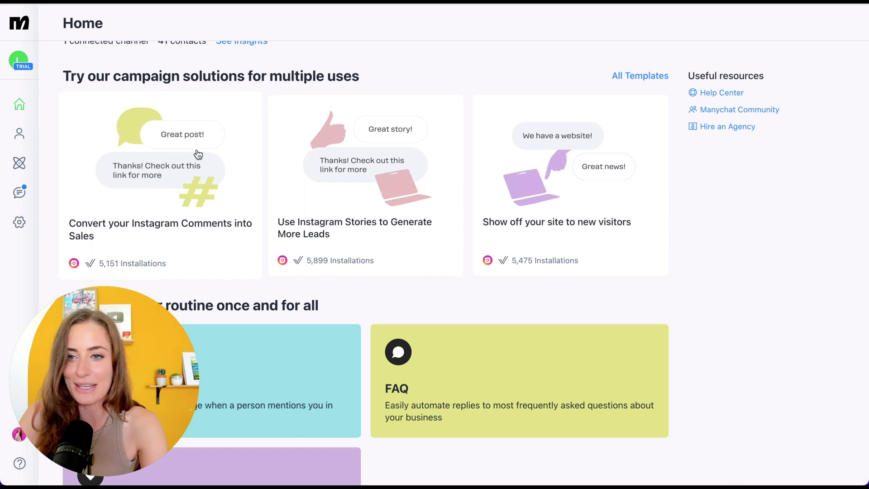
Set up the 'Convert your Instagram Comments into Sales' template and open its comment trigger.
left_click(190, 164)
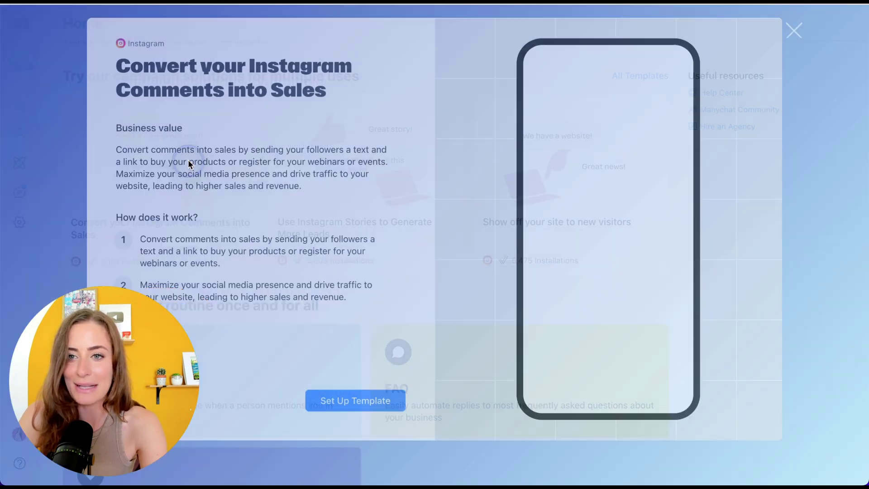
left_click(372, 404)
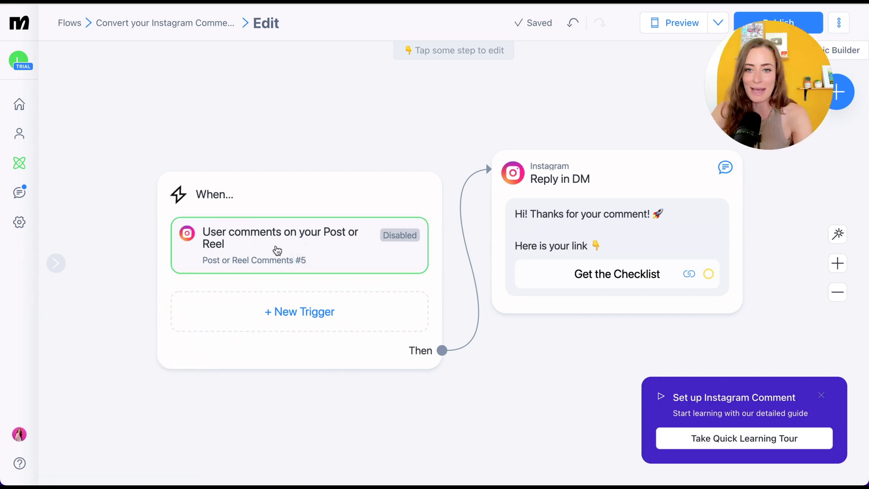
left_click(277, 251)
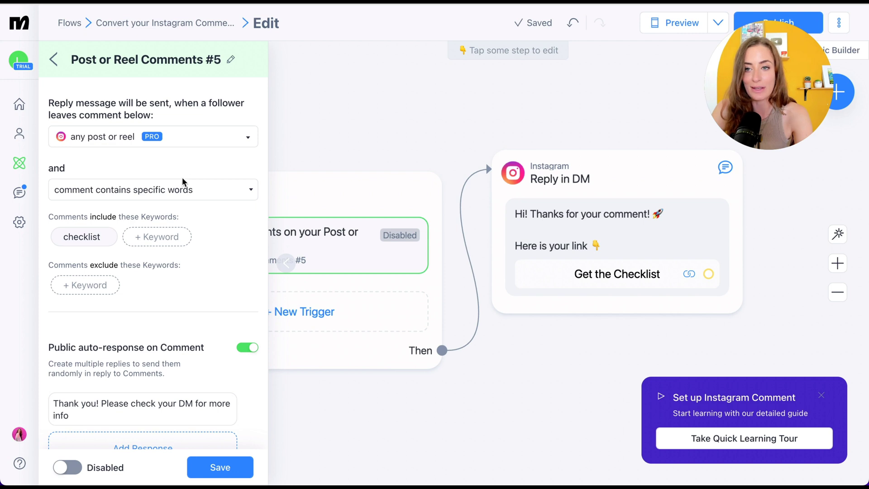
left_click(174, 138)
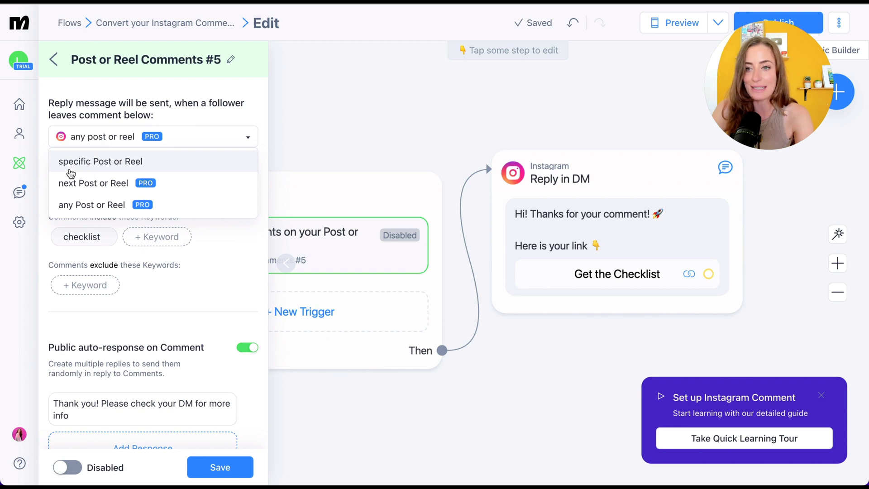
left_click(131, 170)
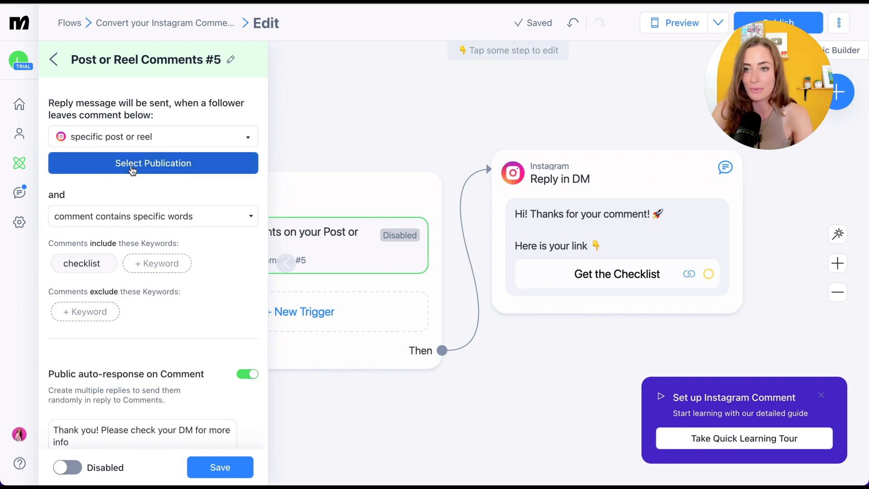
left_click(172, 164)
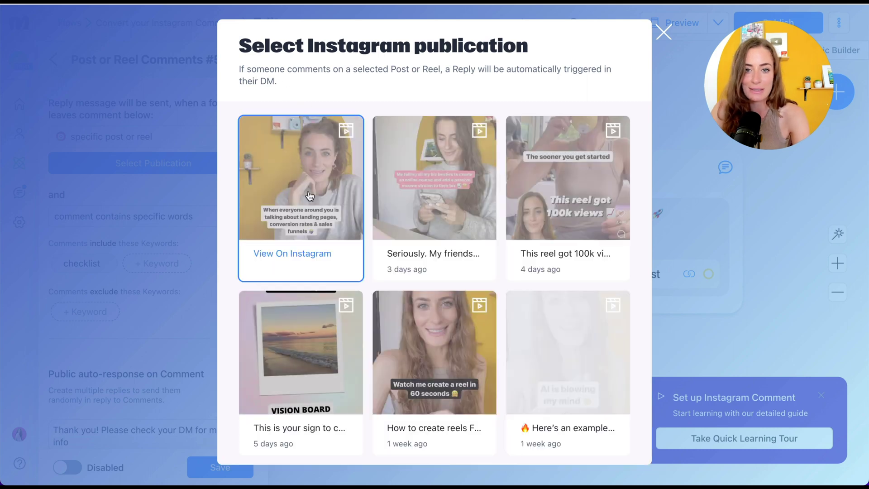
left_click(293, 348)
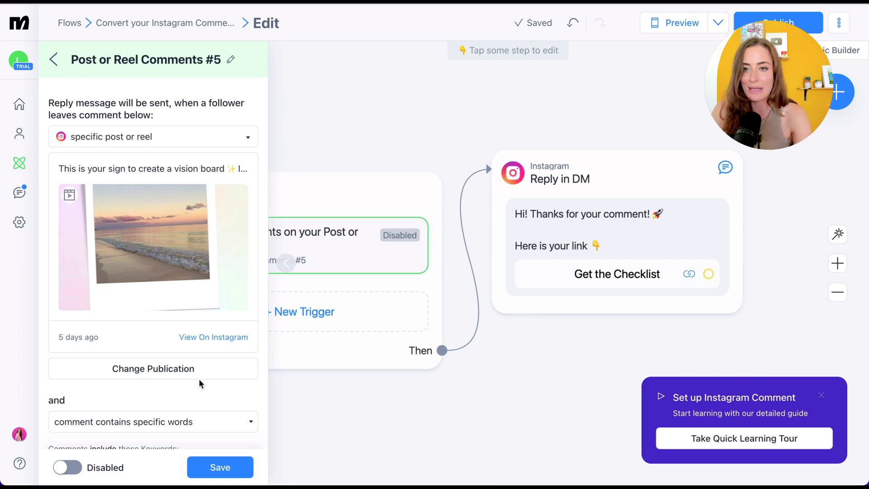
left_click(123, 136)
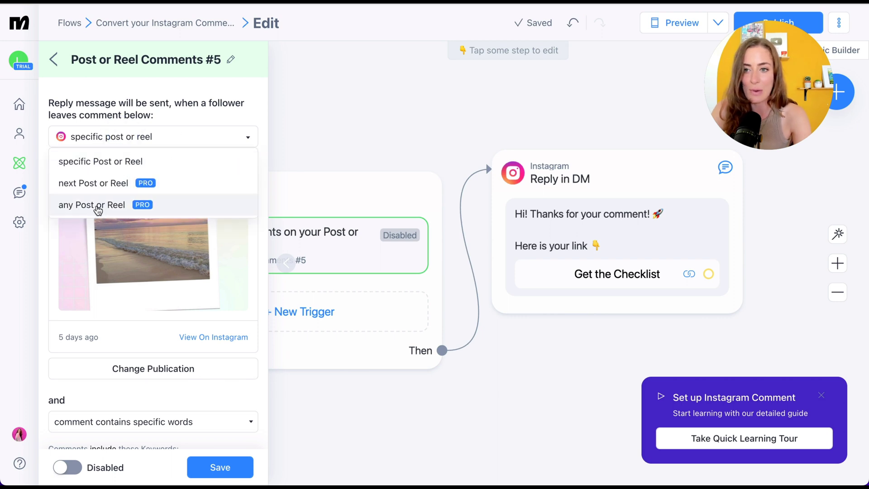
left_click(97, 203)
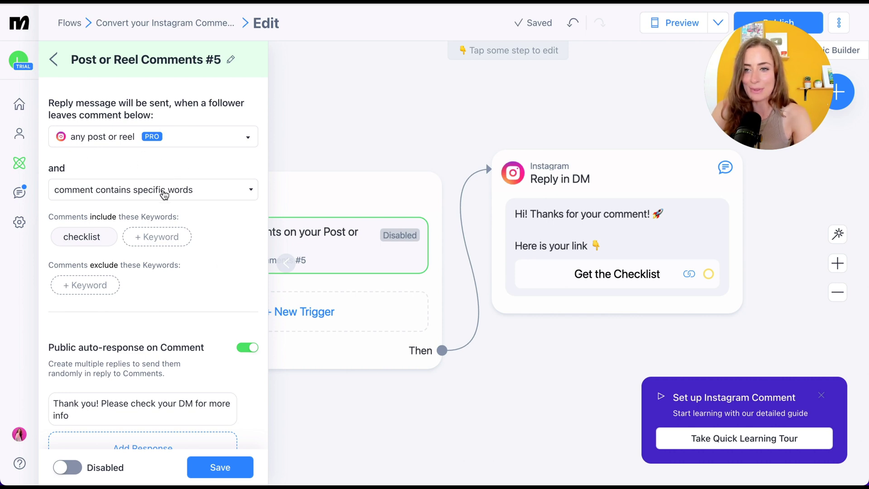
Swap the trigger keyword 'checklist' for 'MANYCHAT', keeping the specific-words condition.
left_click(163, 194)
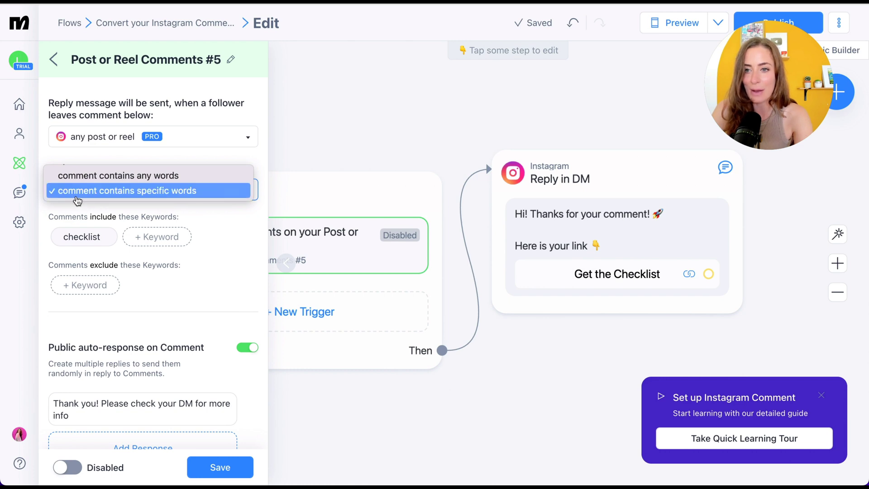
left_click(131, 197)
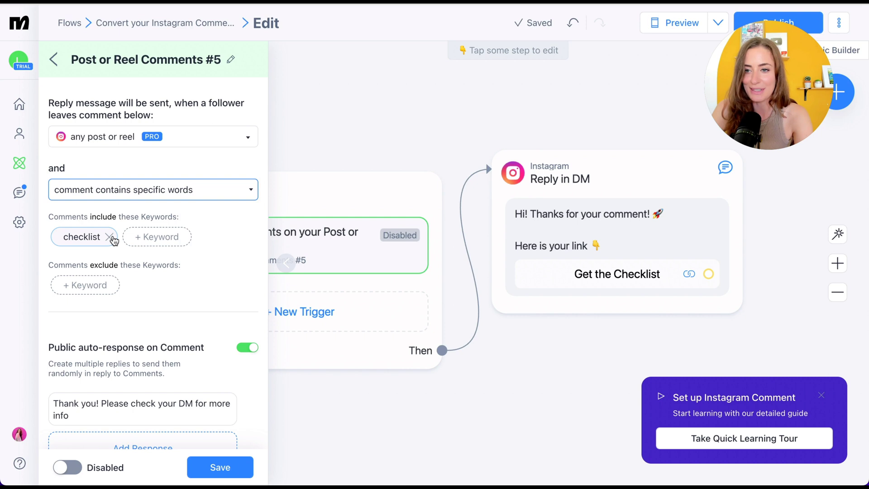
left_click(110, 237)
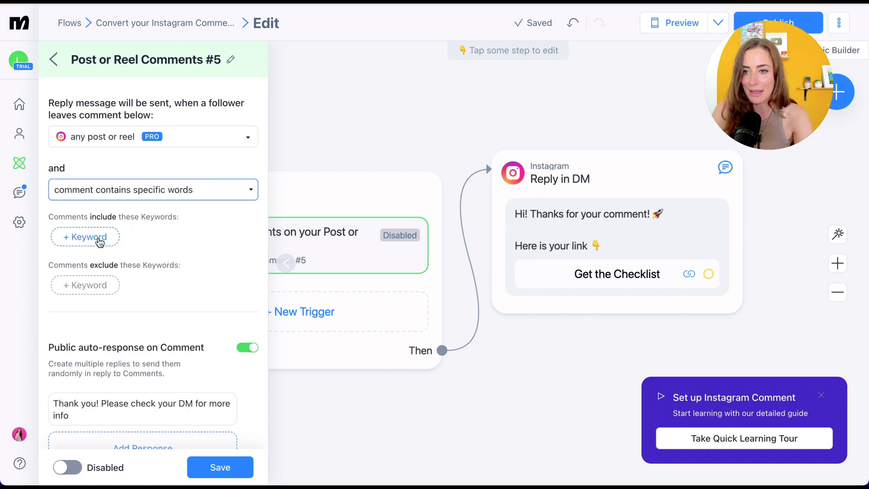
left_click(99, 238)
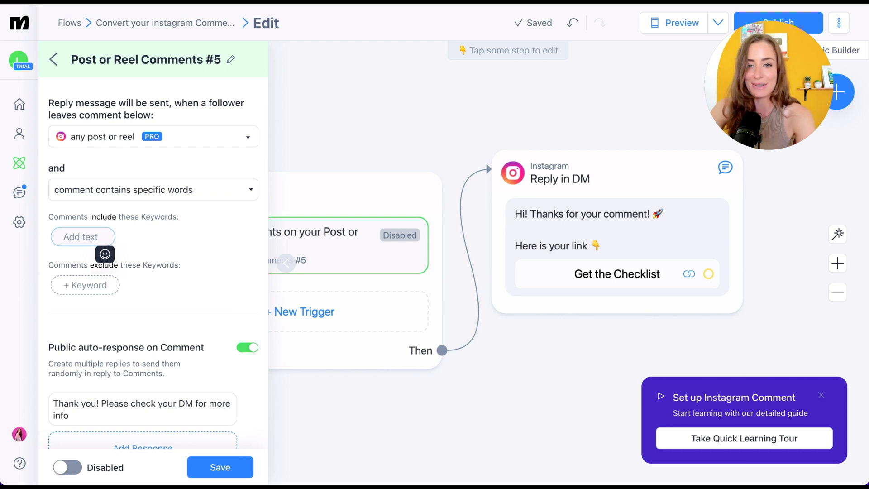
type("MANYCHAT")
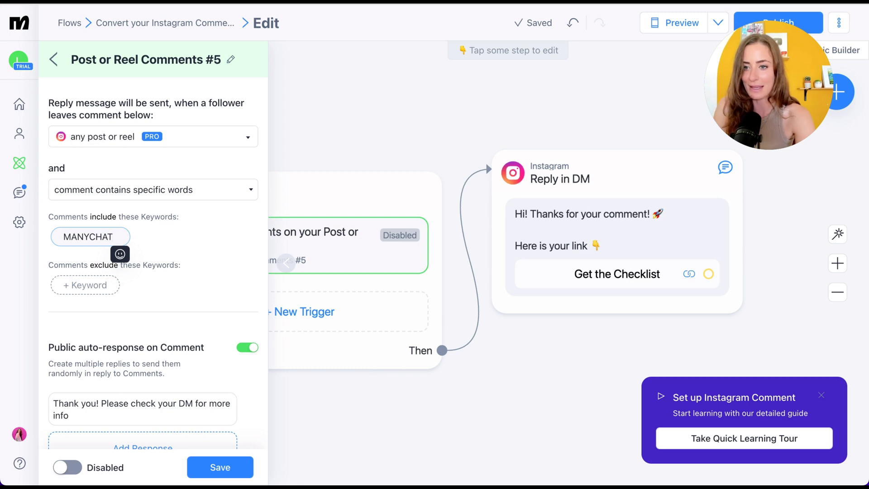
key("Return")
scroll(138, 289, "down", 1)
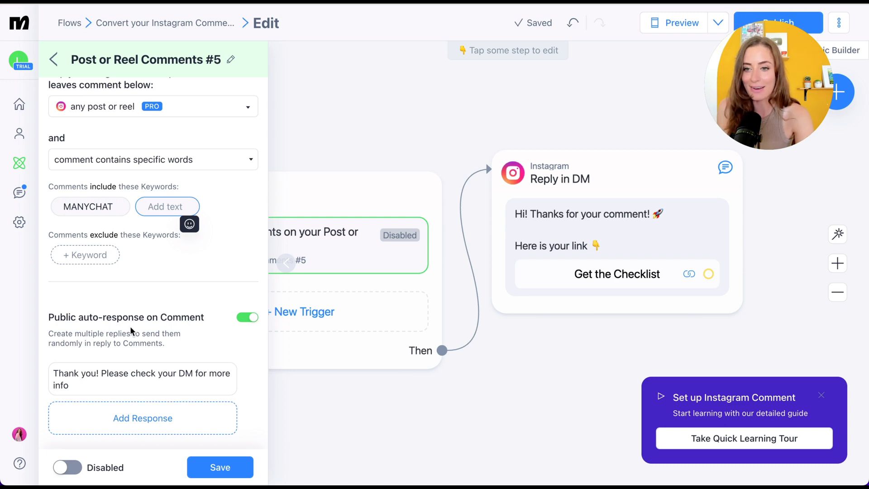
Change the public reply to "Awesome! I've just sent you the link 💛", save, and open Reply in DM.
triple_click(98, 383)
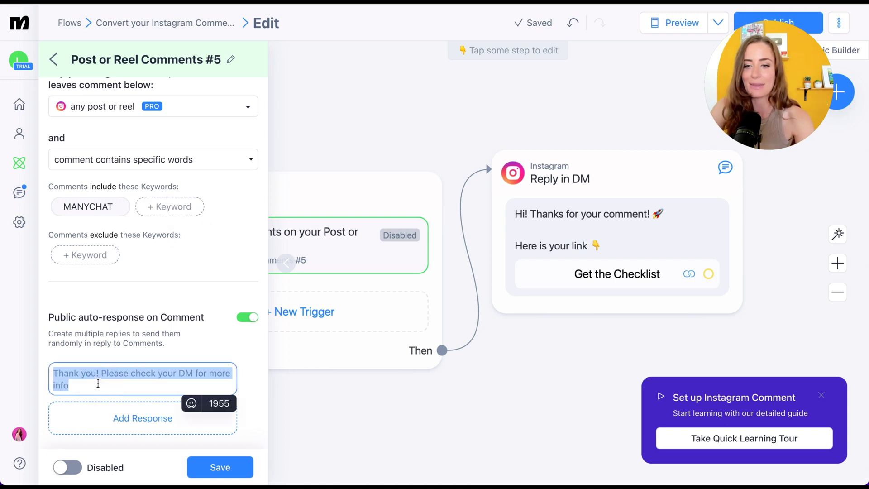
type("Awesome! ")
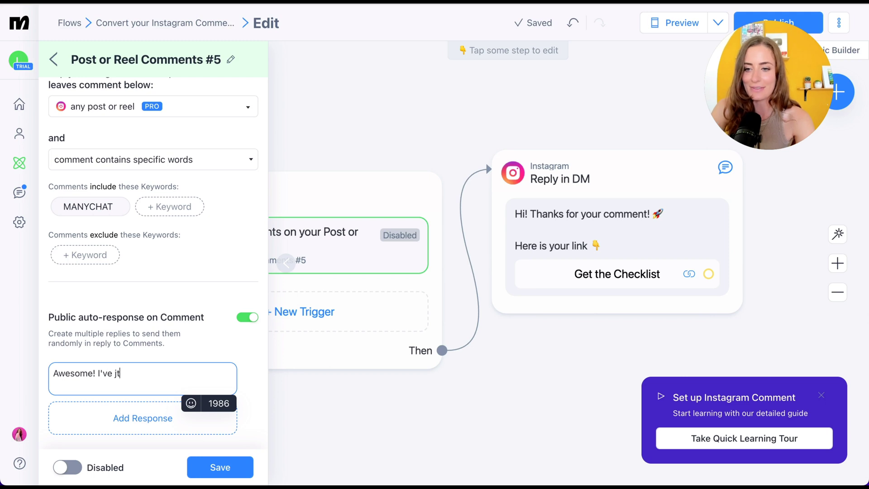
type("I've just sent ")
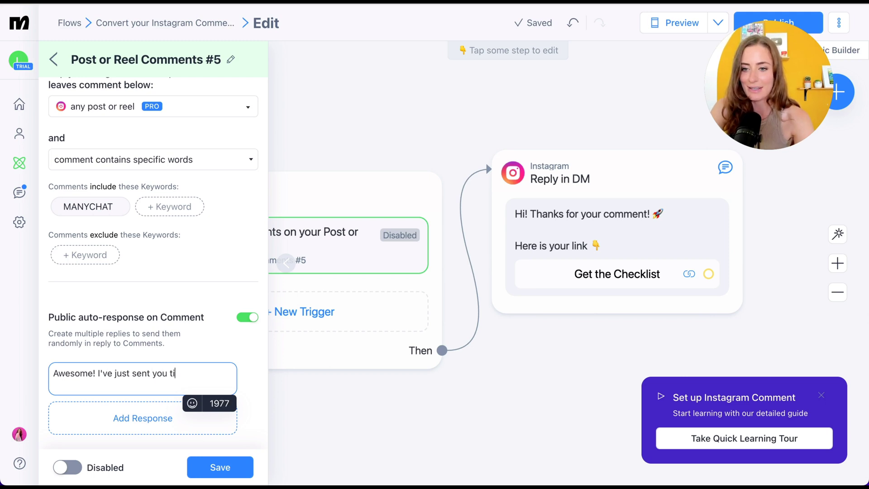
type("you the ")
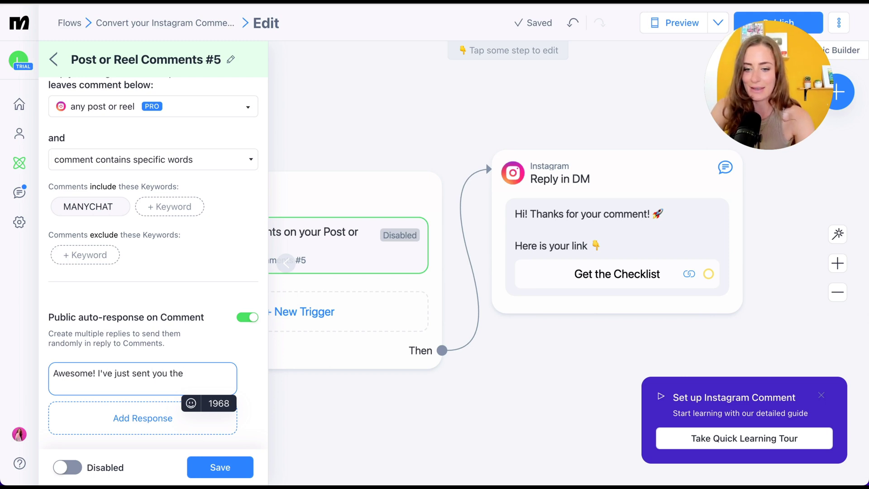
type("link 💛")
left_click(228, 466)
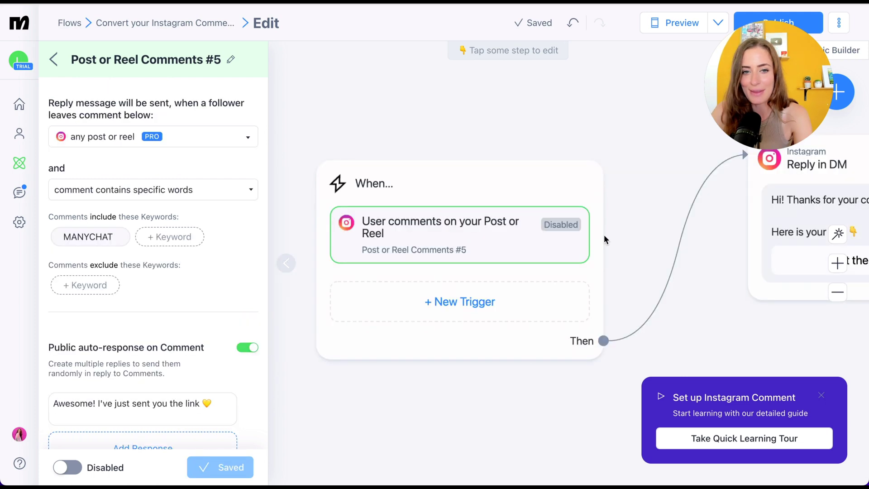
left_click_drag(716, 253, 489, 252)
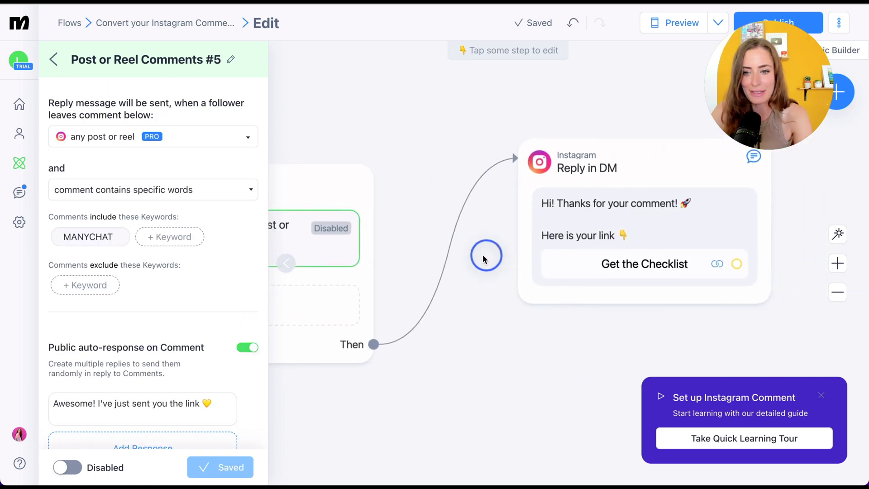
left_click(635, 231)
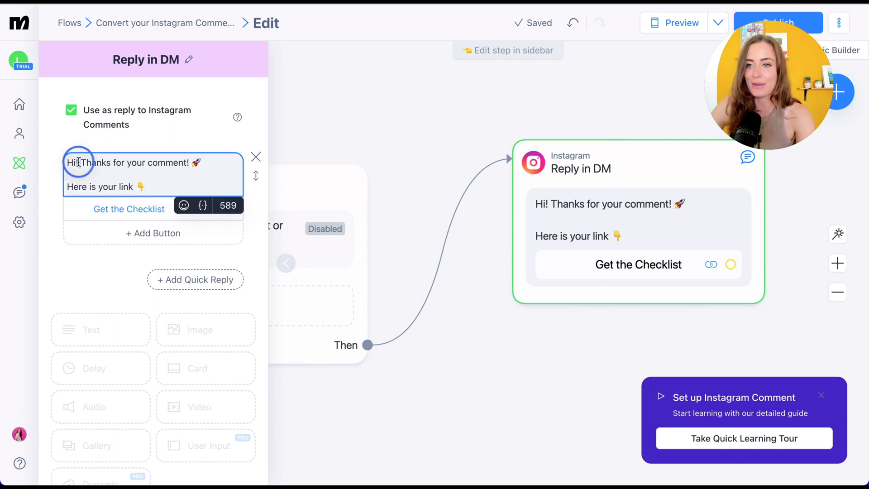
Rewrite the DM as "Here's my video on setting up this Manychat automation :)" and drop the link line.
left_click_drag(80, 162, 201, 175)
type("Here's my ")
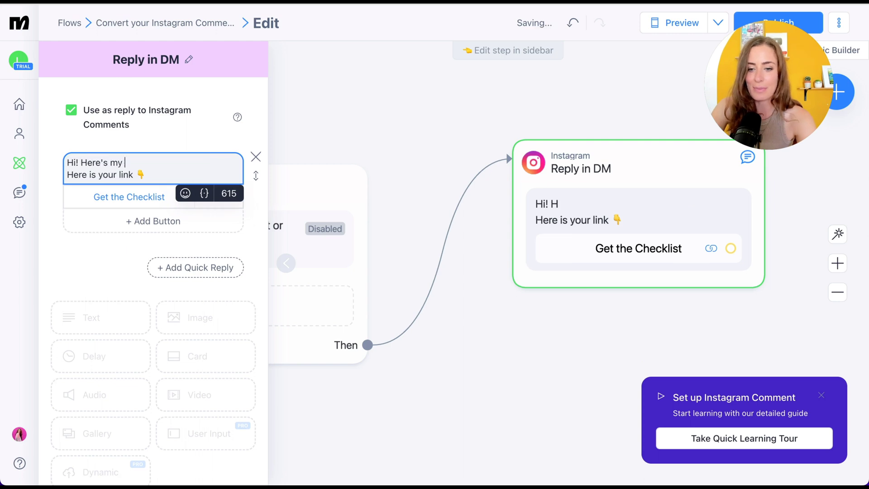
type("video on s")
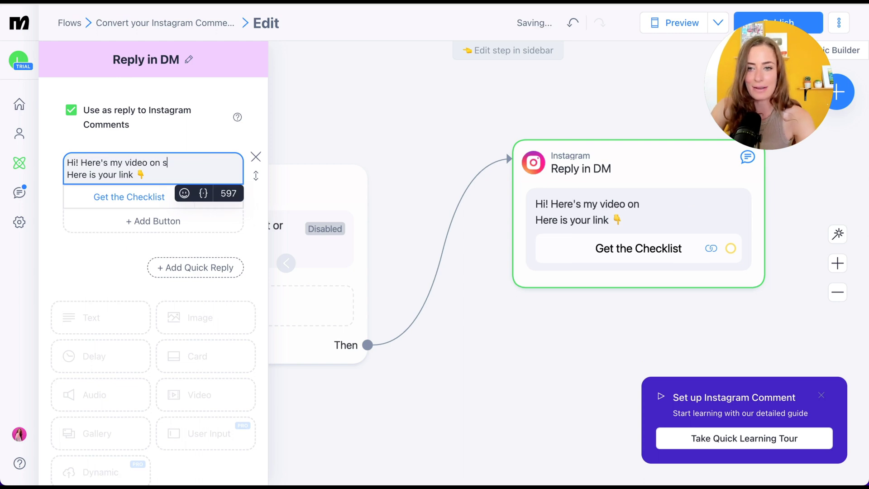
type("etting up this Manychat ")
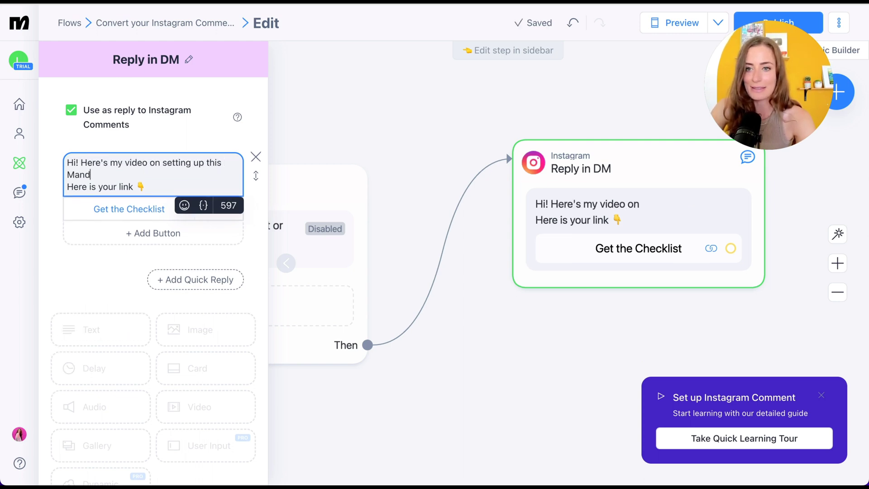
type("automation :)")
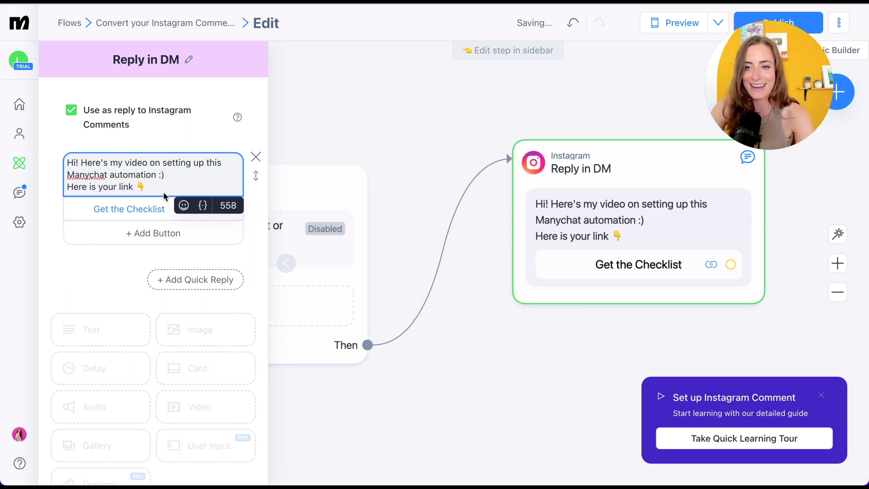
left_click_drag(164, 195, 59, 187)
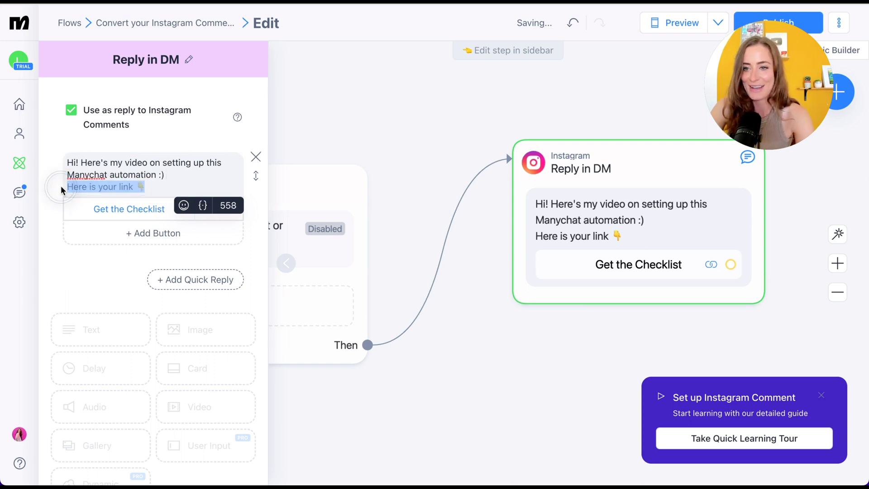
key("BackSpace")
key("BackSpace")
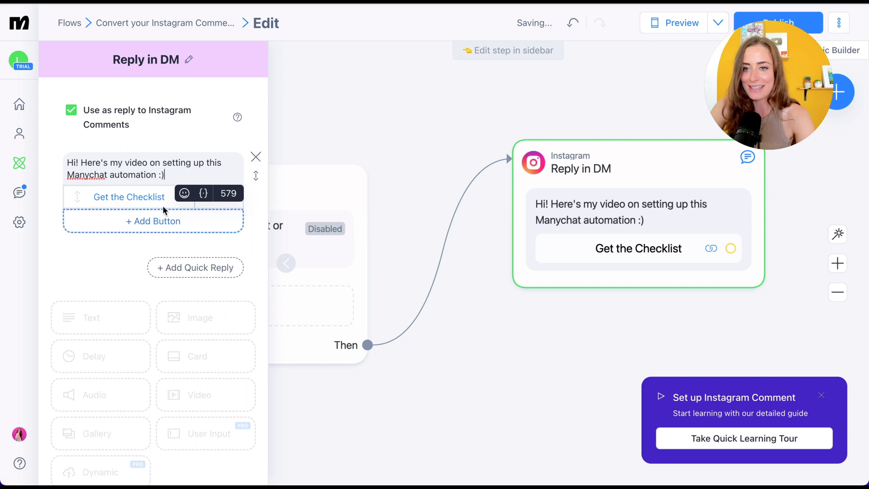
left_click(145, 201)
Title the button 'WATCH THE TUTORIAL' and set its website to the creator's YouTube channel URL.
left_click(326, 91)
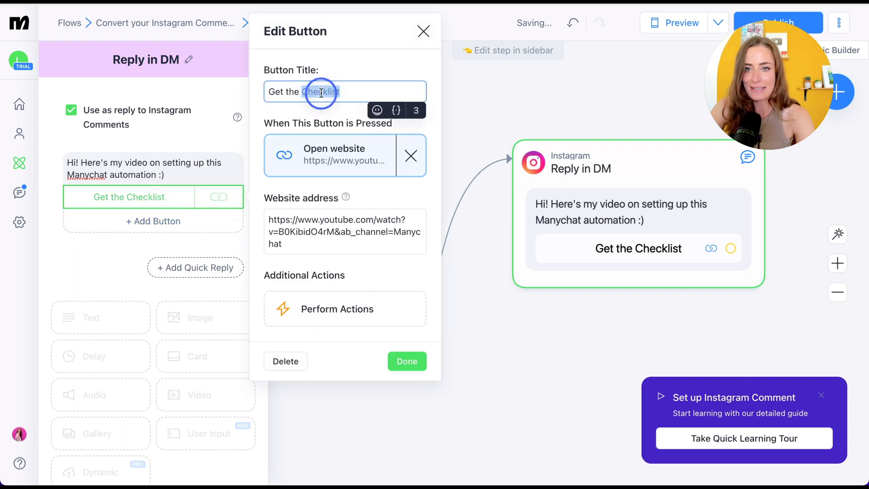
key("ctrl+a")
type("WA")
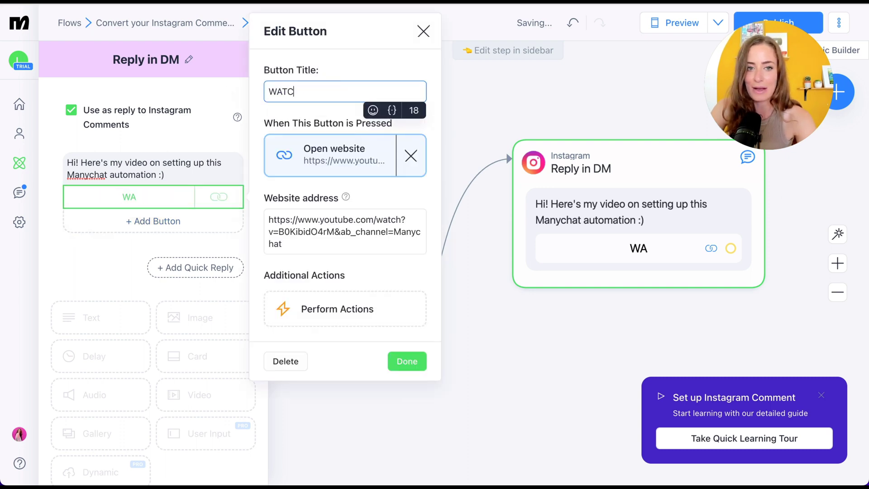
type("TCH THE TUT")
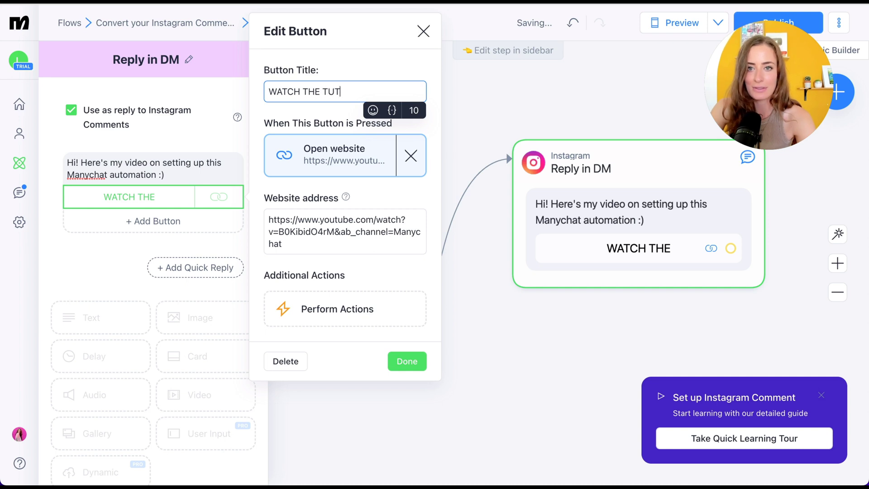
type("ORIAL")
key("Tab")
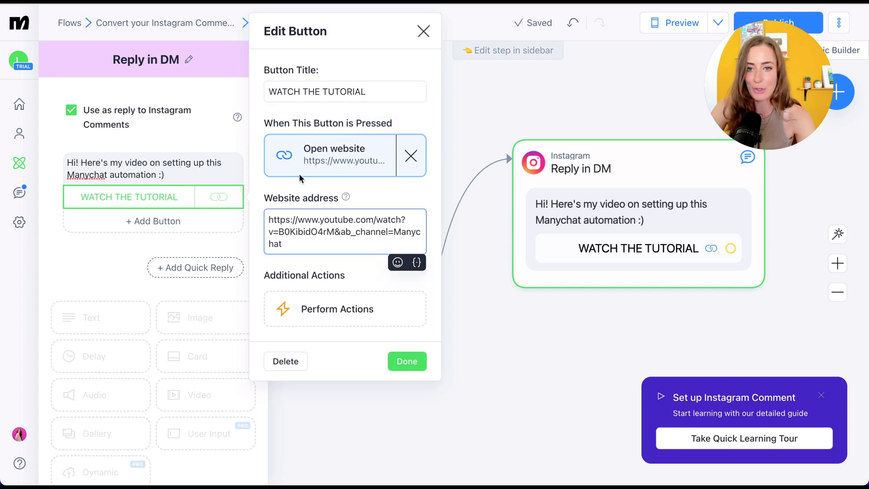
left_click_drag(285, 243, 270, 208)
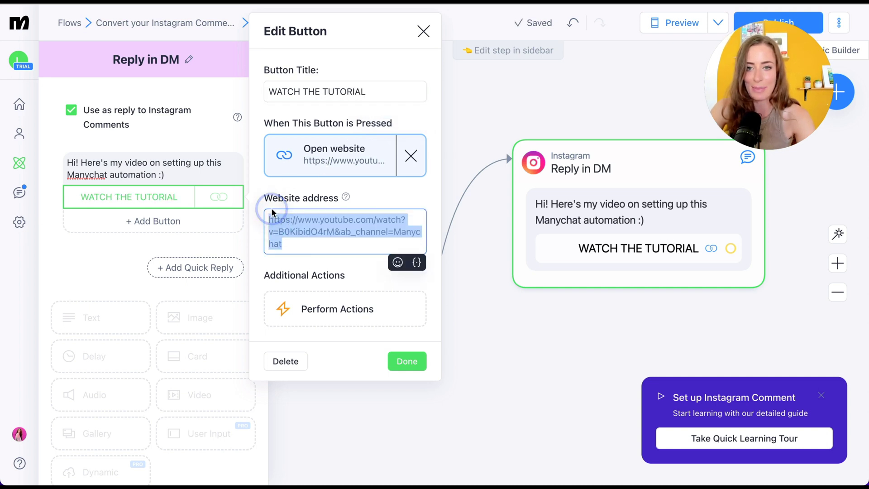
type("HTT")
key("BackSpace")
key("BackSpace")
key("BackSpace")
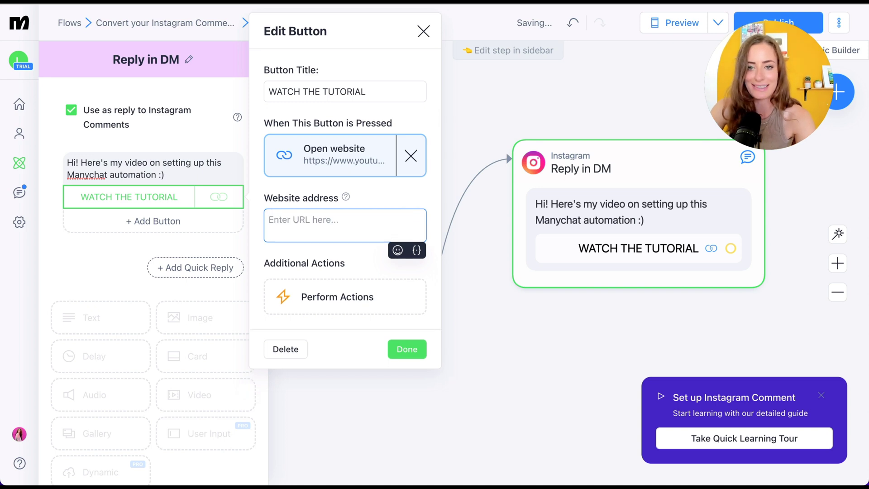
type("https://yo")
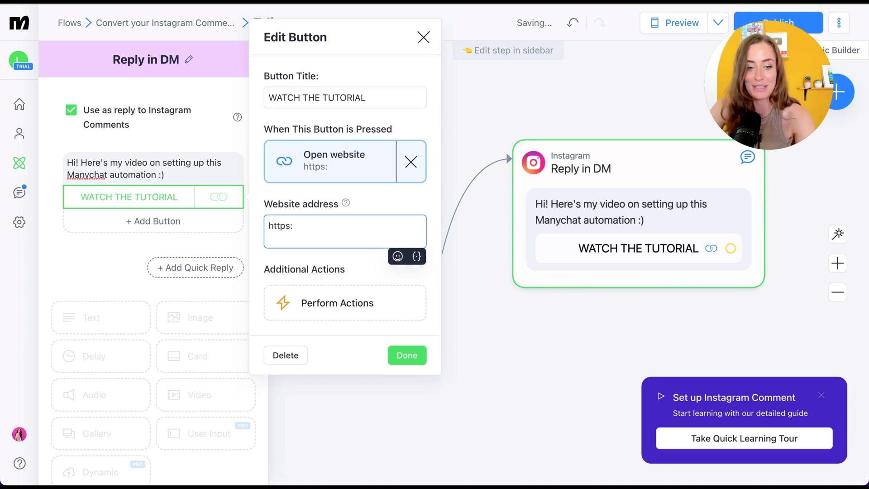
type("utube.com")
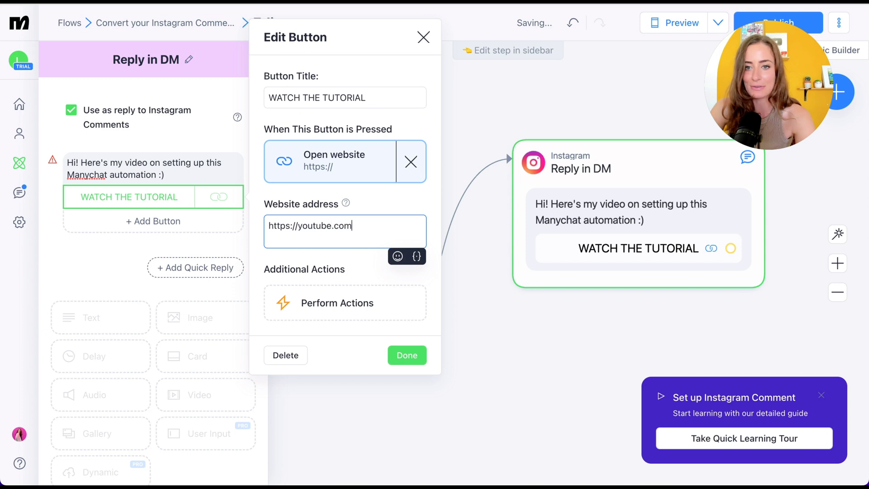
type("/louisehenry")
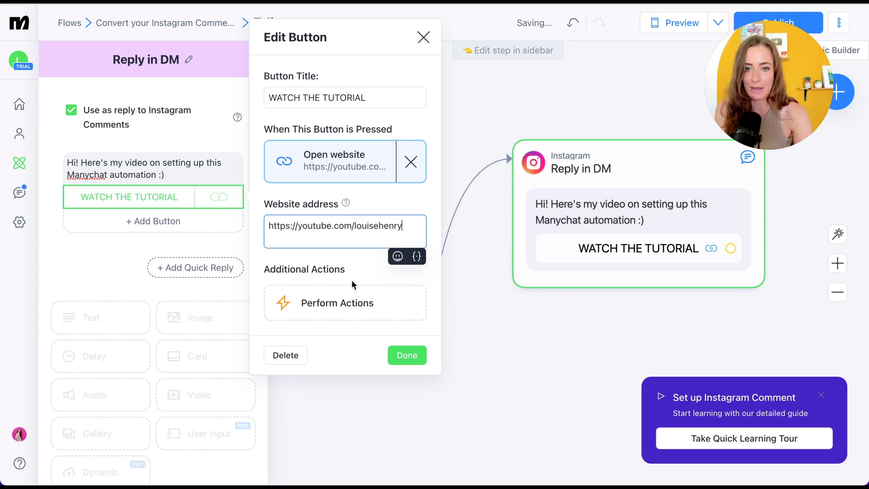
left_click(412, 359)
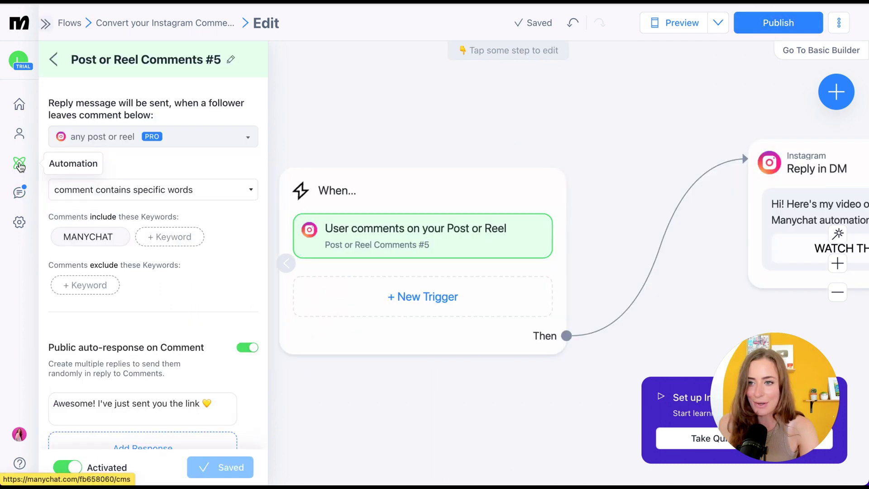
Leave the editor for the Automation list and choose Rename on the Comments into Sales flow.
left_click(17, 166)
left_click(584, 151)
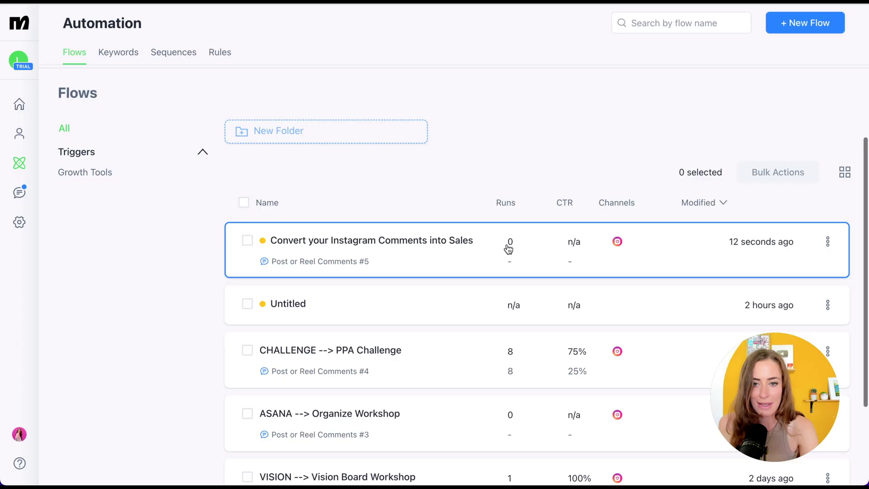
scroll(526, 337, "down", 2)
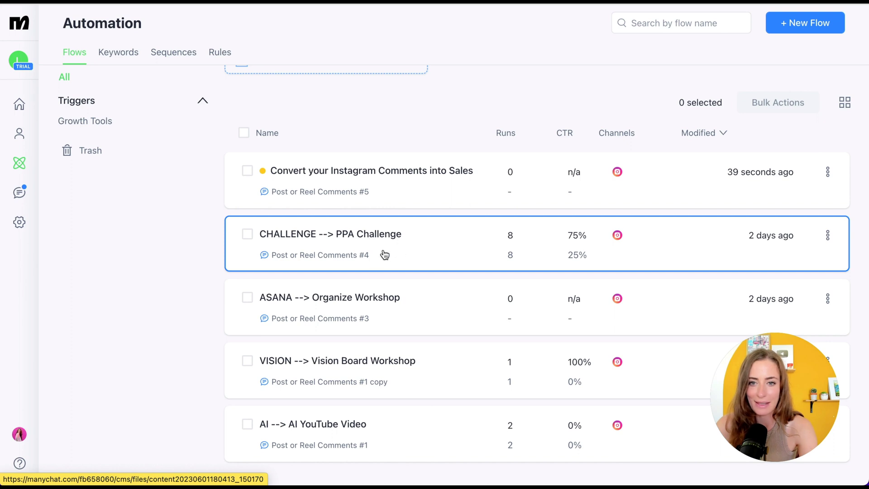
left_click(828, 172)
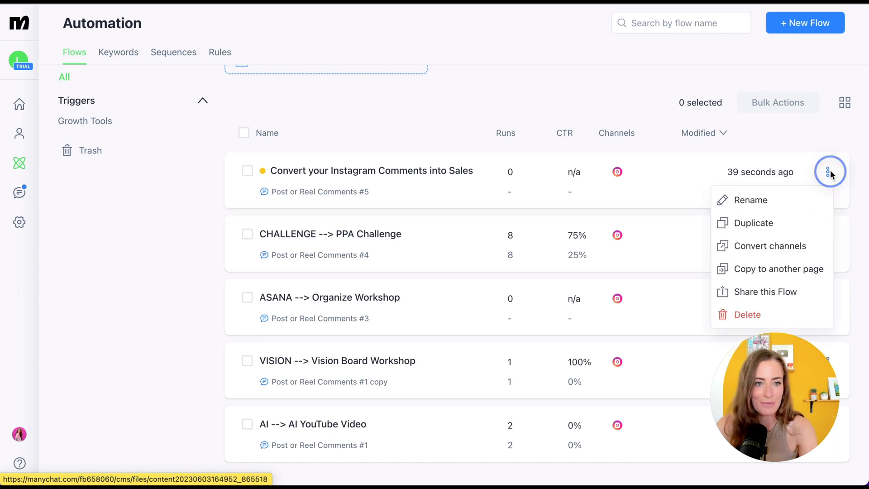
left_click(768, 200)
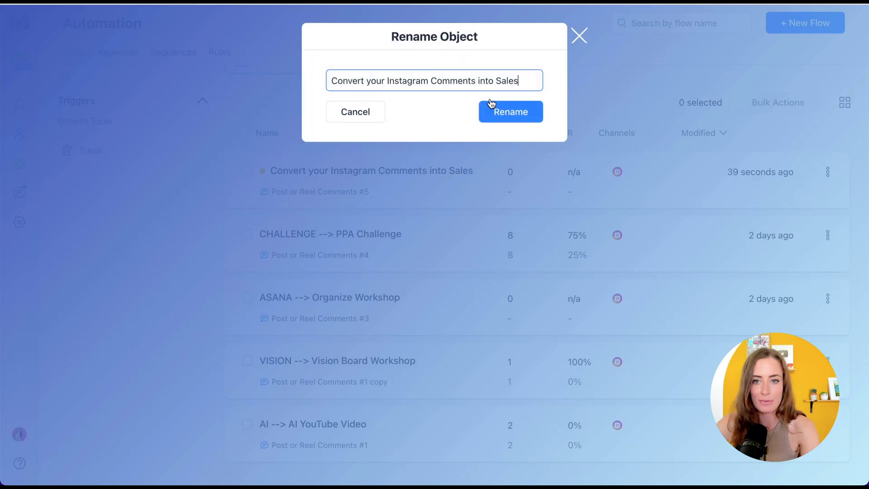
Rename the flow to 'MANYCHAT --> Manychat YouTube Video', then start adding a new trigger.
left_click(434, 75)
triple_click(434, 75)
key("BackSpace")
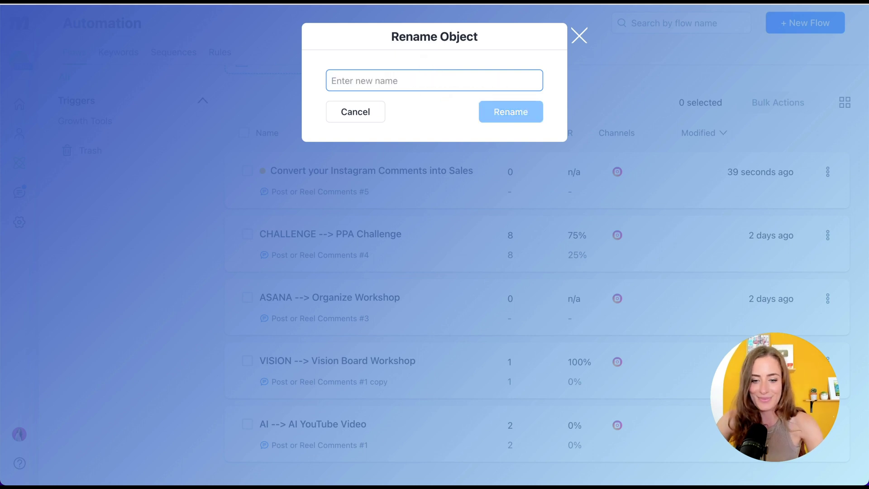
type("MANYCHAT --> Many")
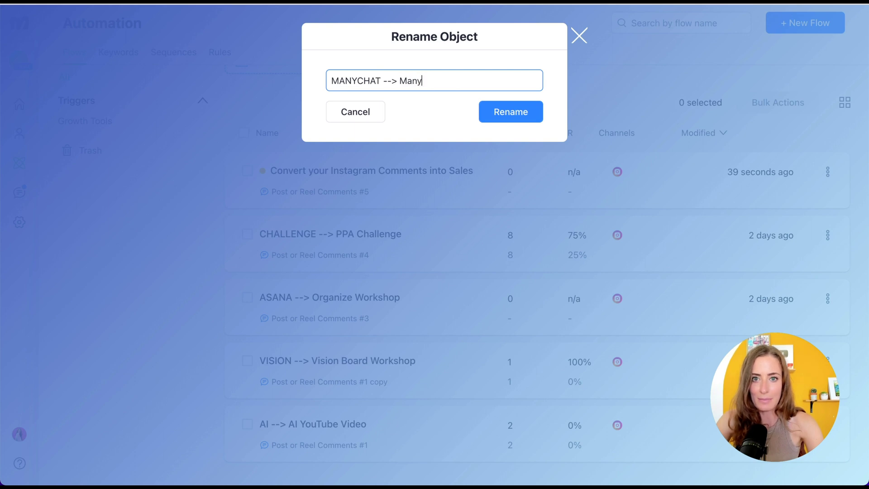
type("chat YouTube Video")
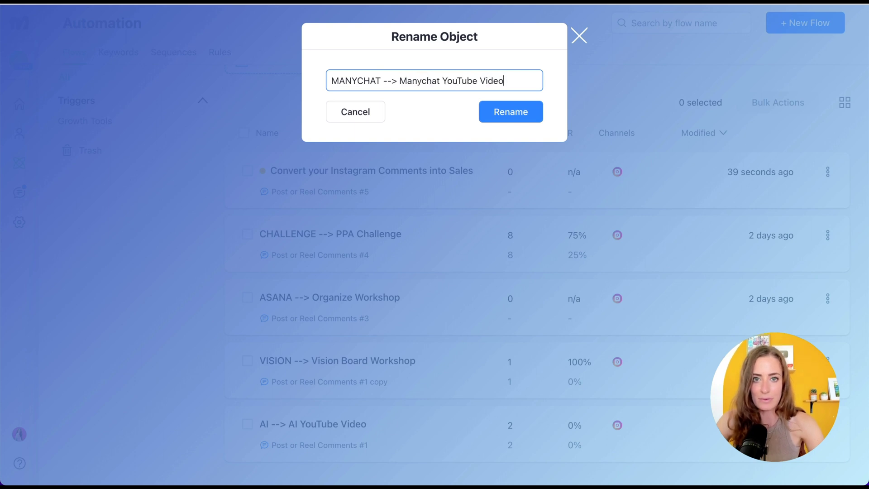
key("Return")
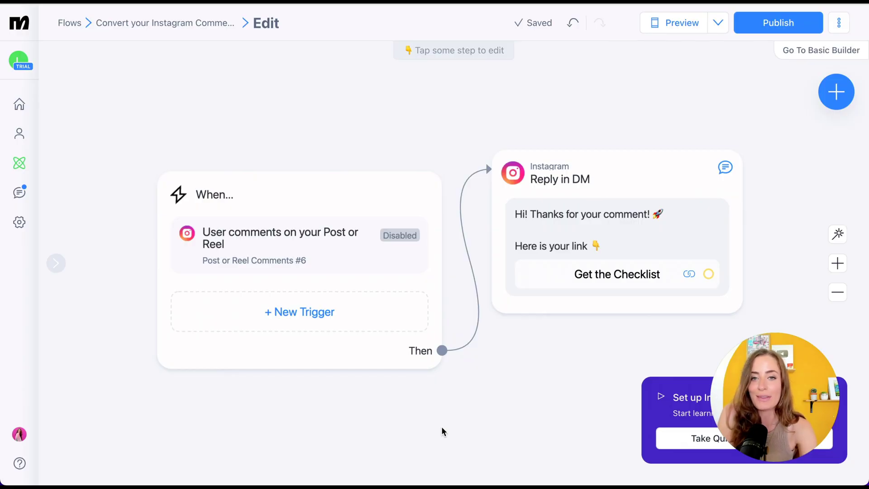
left_click(307, 312)
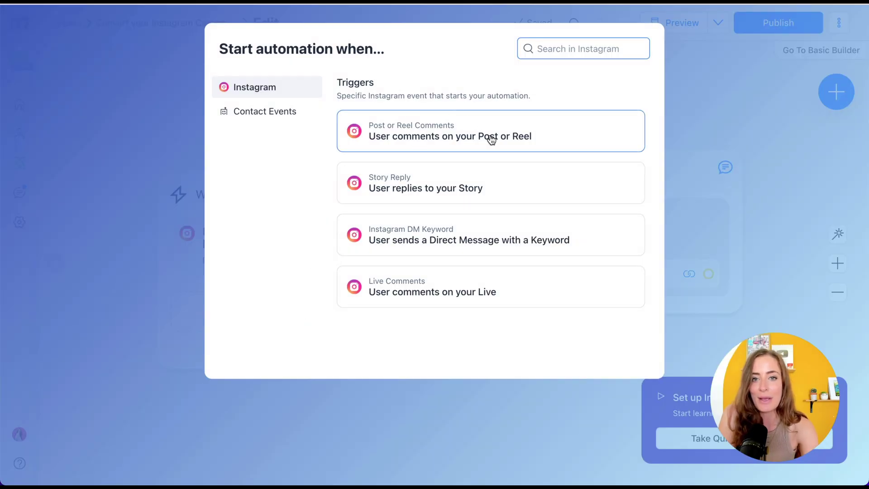